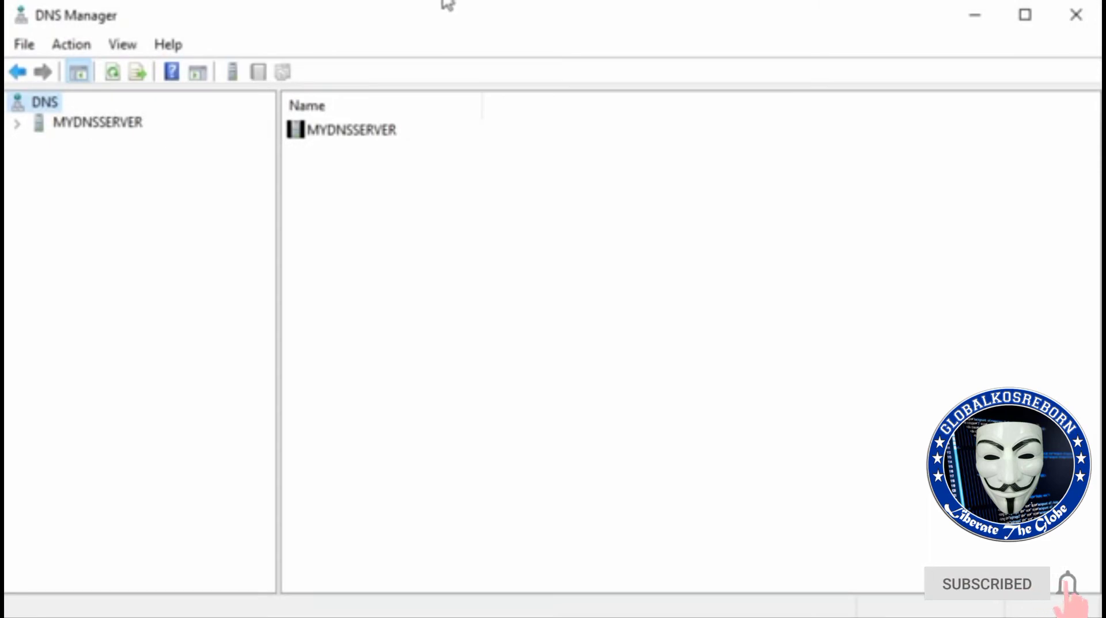
# - Expand MYDNSSERVER's Forward Lookup Zones and show the networkdirection.net zone's records
pyautogui.click(75, 123)
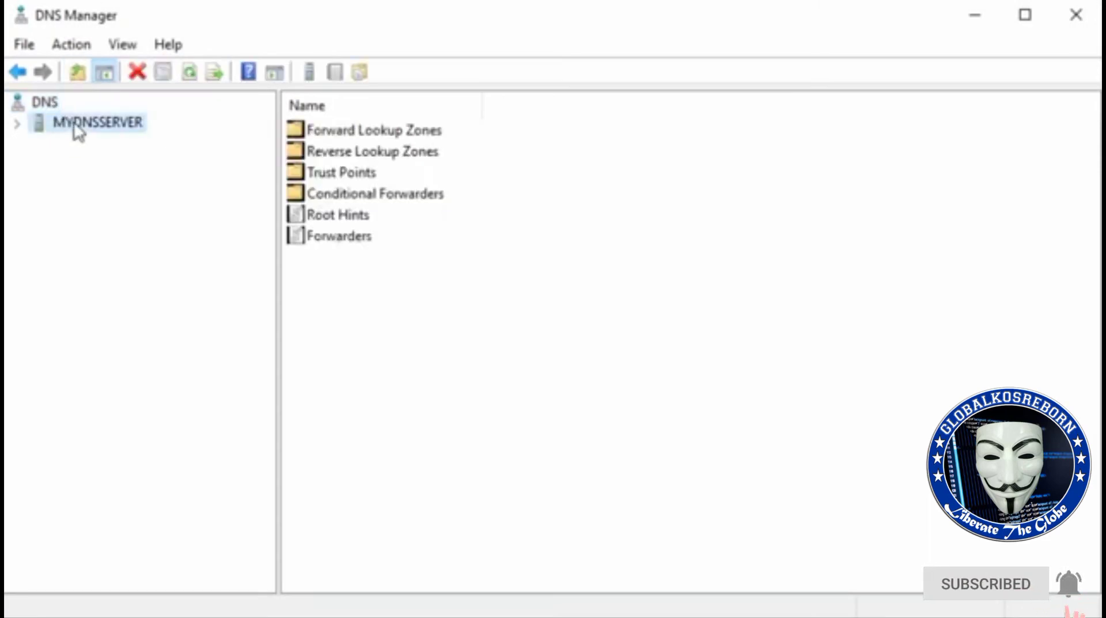
pyautogui.click(22, 123)
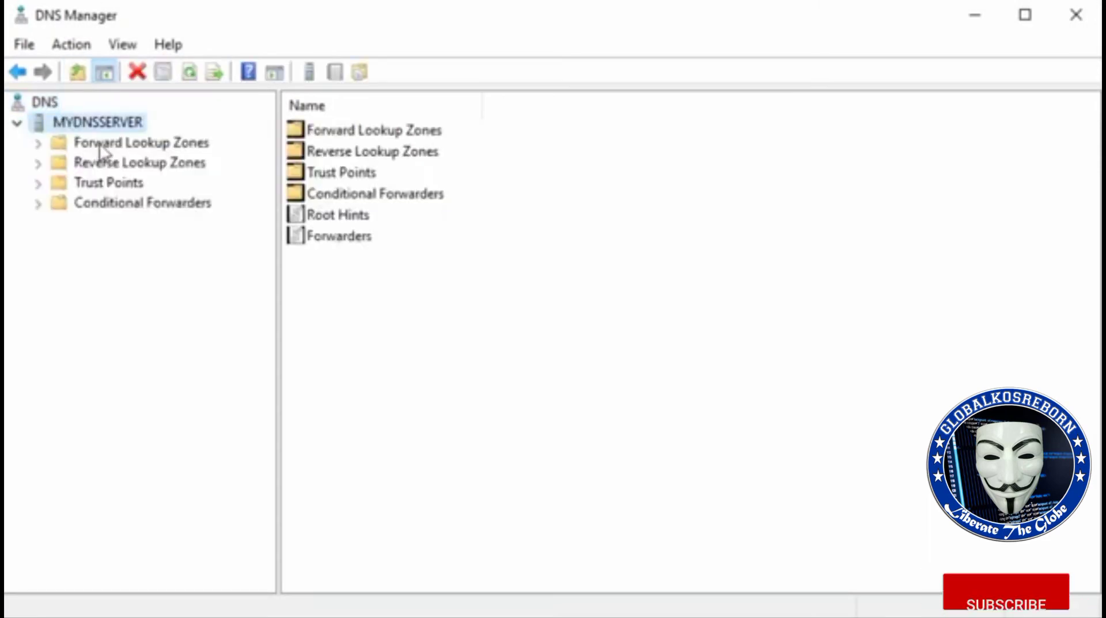
pyautogui.click(101, 144)
pyautogui.click(39, 144)
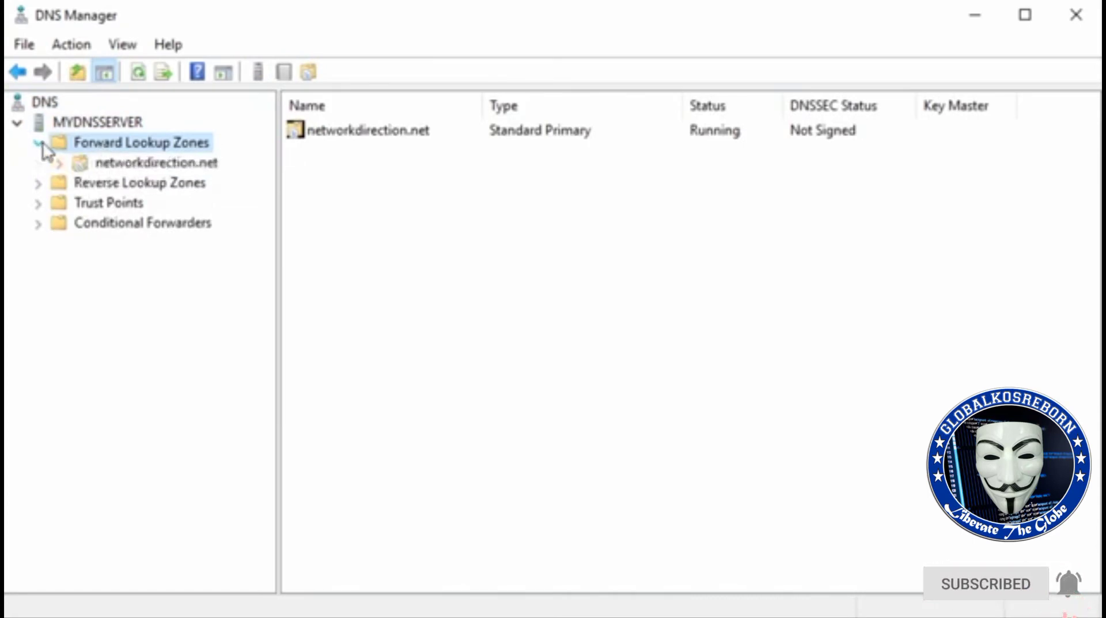
pyautogui.click(102, 167)
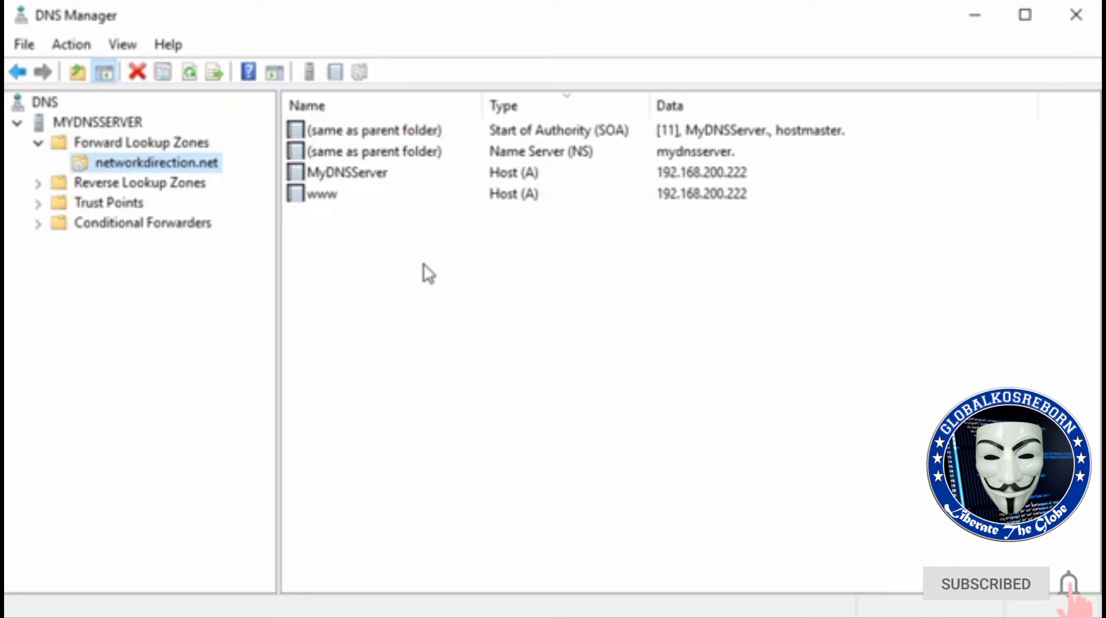
# - View the www host record's properties, then close them without changes
pyautogui.doubleClick(324, 195)
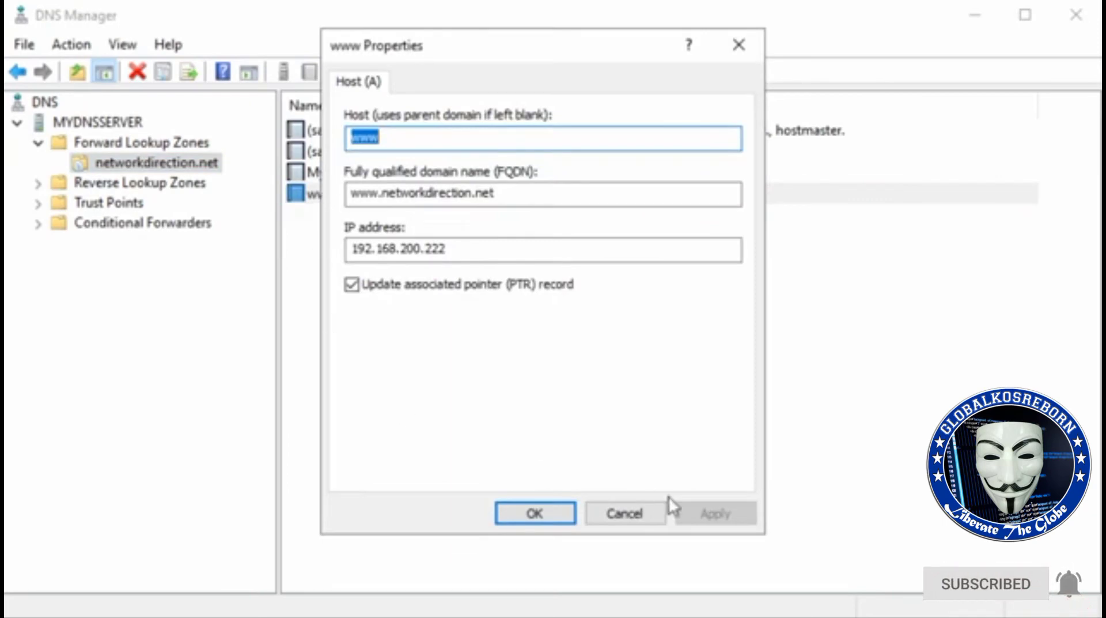
pyautogui.click(752, 49)
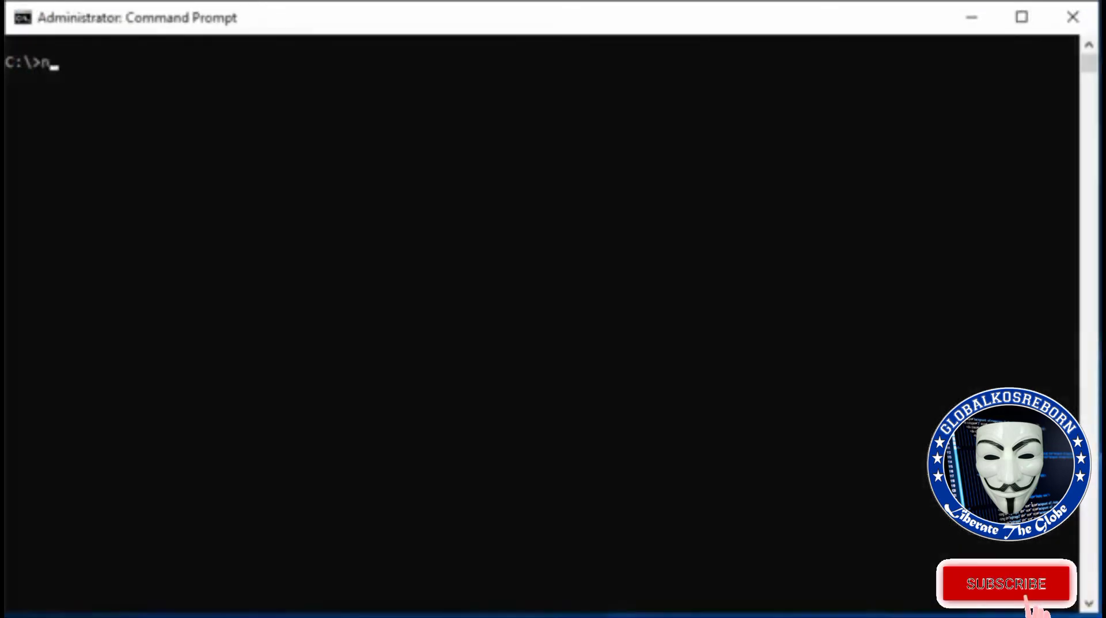
pyautogui.write('slookup networkdirec')
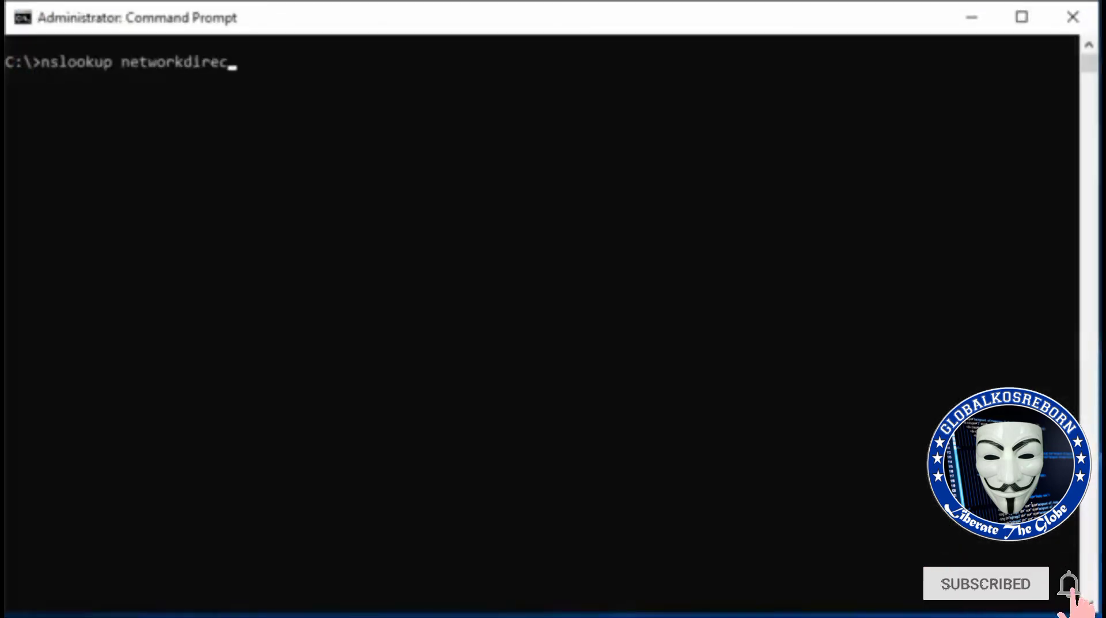
pyautogui.write('tion.net')
pyautogui.press('Return')
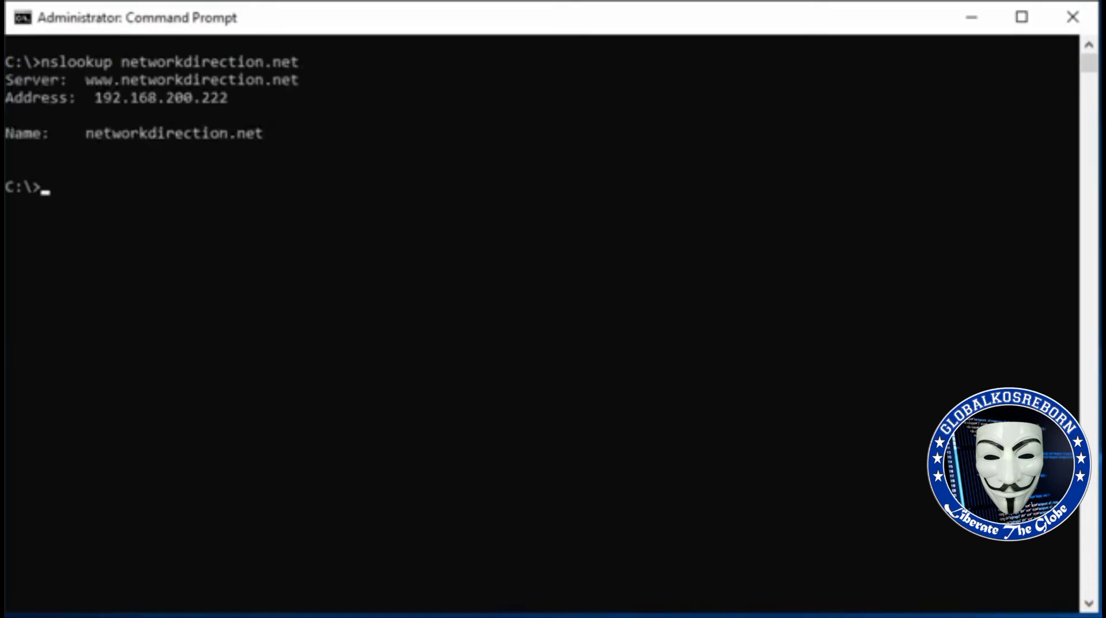
pyautogui.write('nslookup www.google.com')
pyautogui.press('Return')
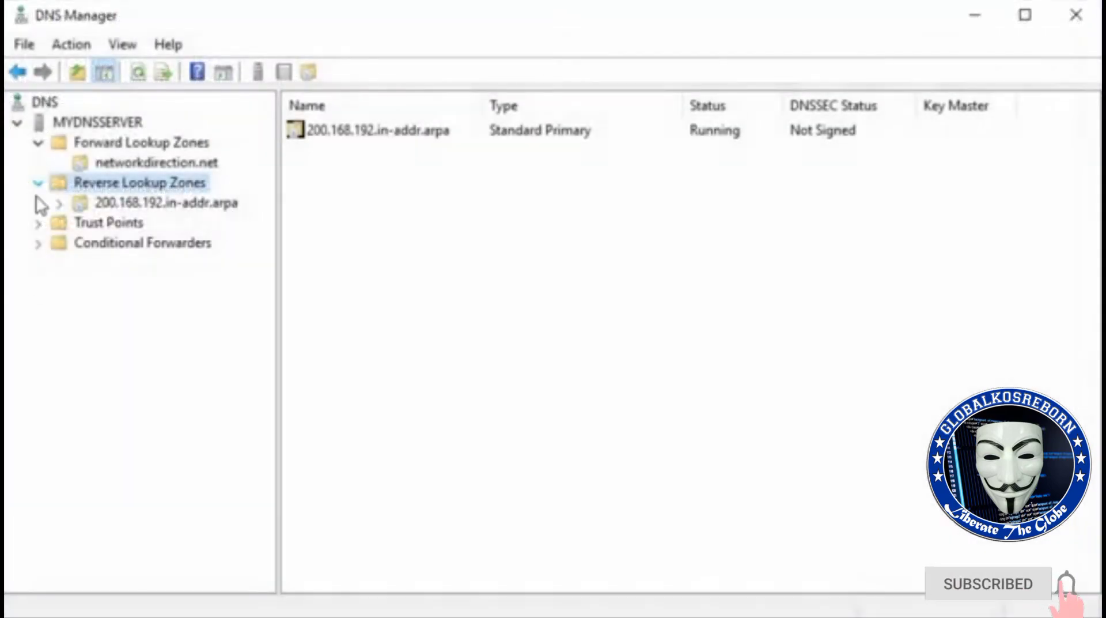
# - Show the 200.168.192.in-addr.arpa reverse zone's PTR records
pyautogui.click(185, 202)
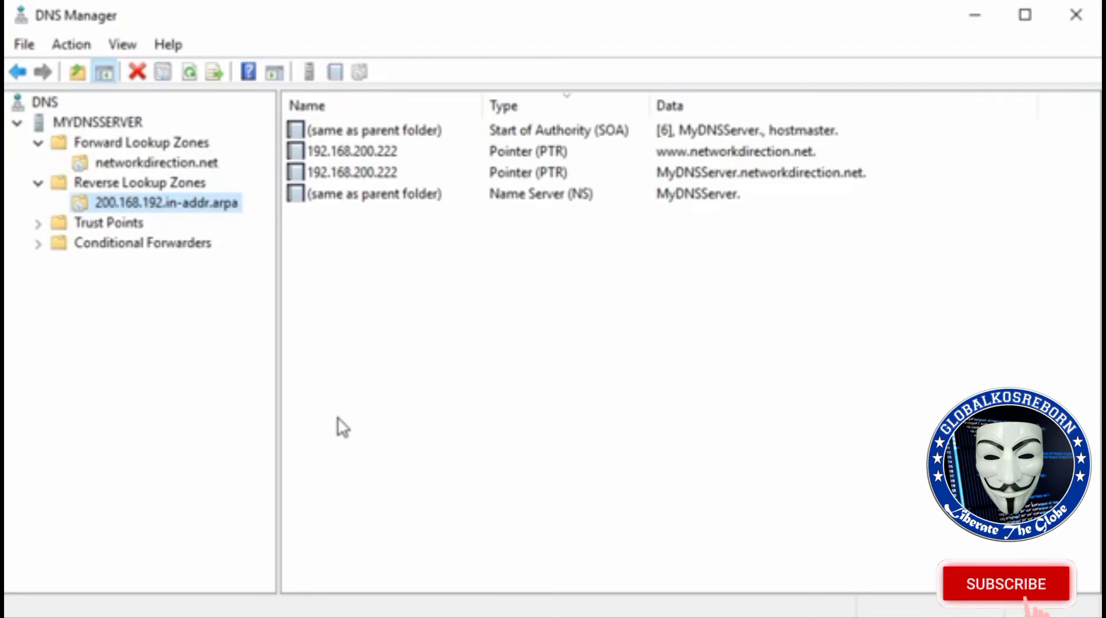
# - Inspect the www PTR record's properties unchanged, then return to the networkdirection.net zone
pyautogui.click(370, 152)
pyautogui.doubleClick(370, 154)
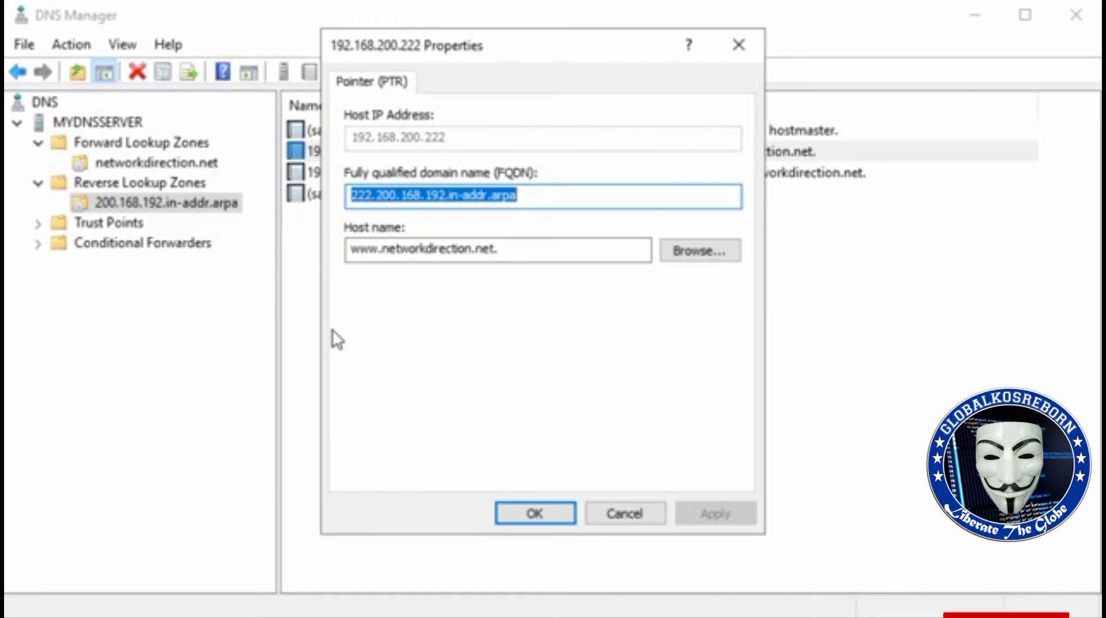
pyautogui.click(623, 512)
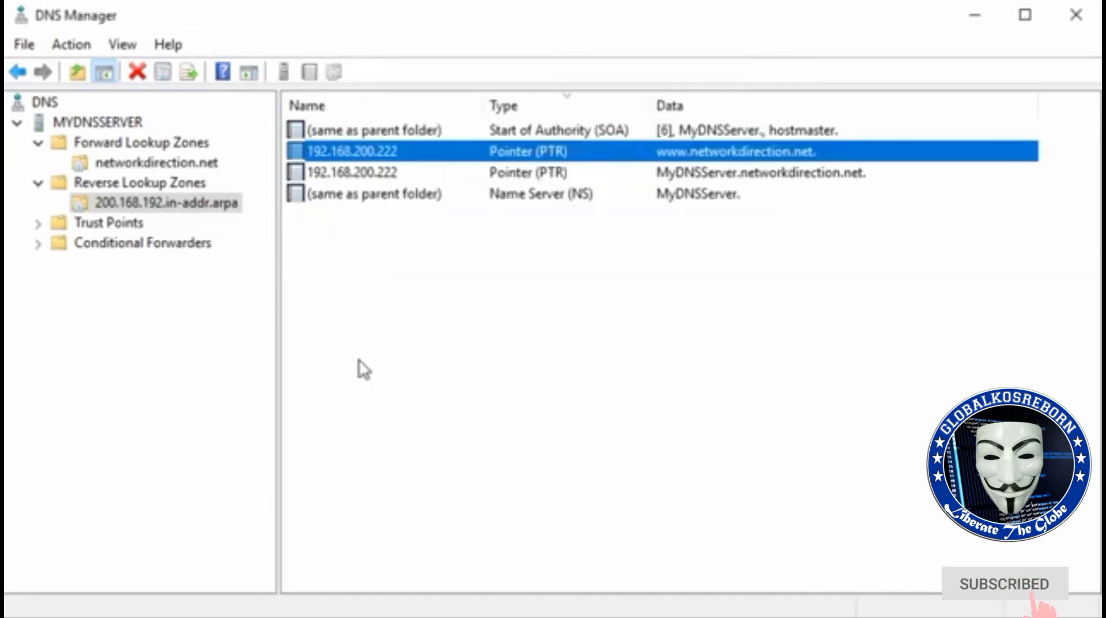
pyautogui.click(209, 168)
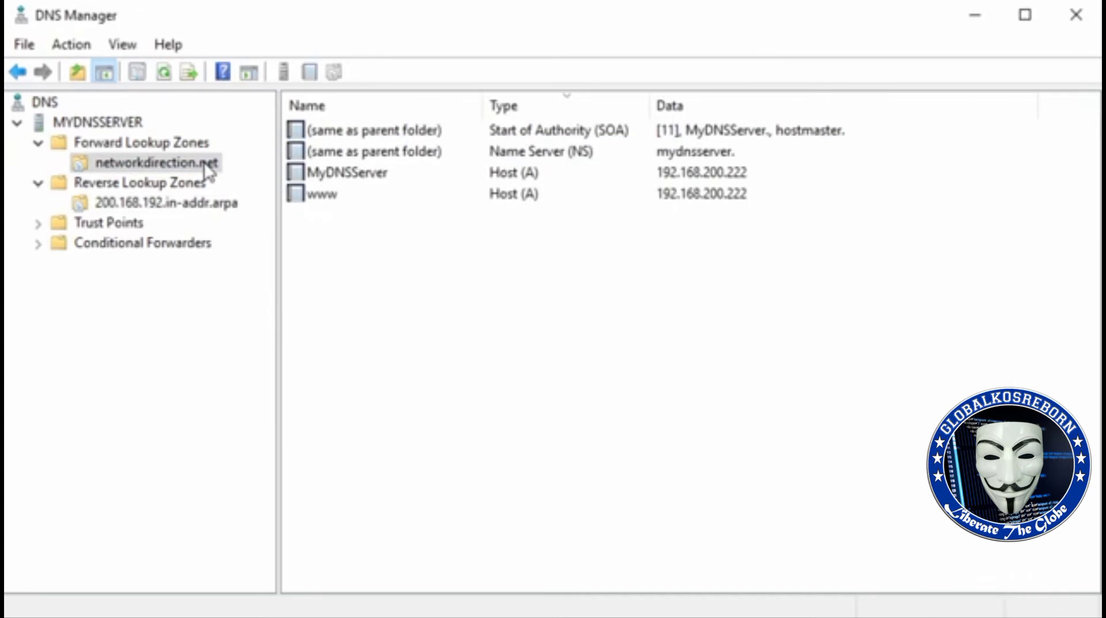
pyautogui.rightClick(368, 324)
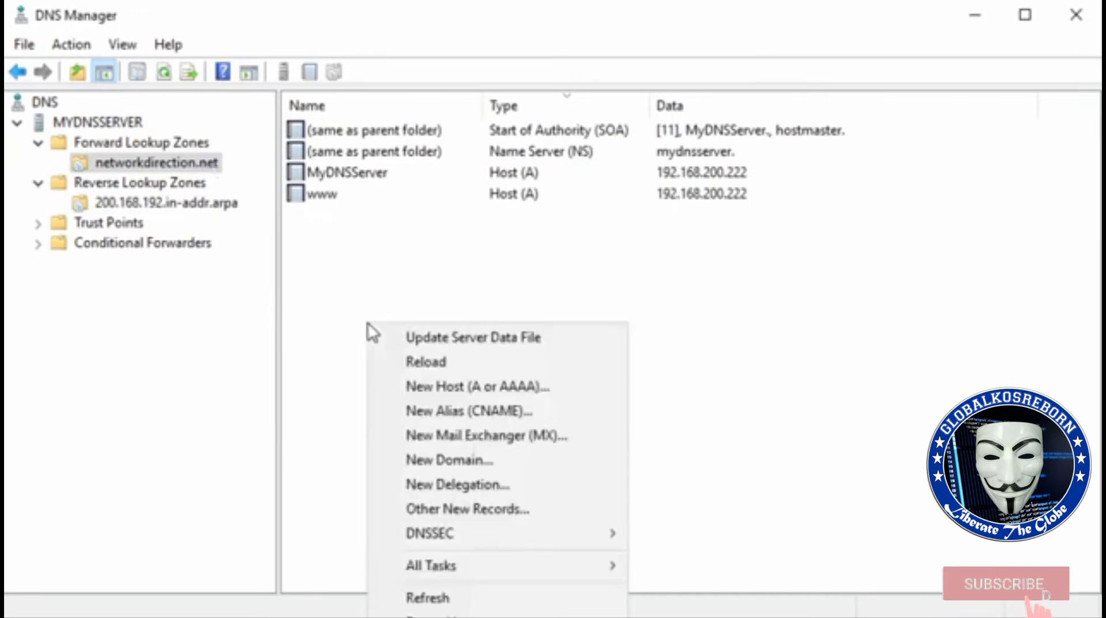
pyautogui.click(471, 409)
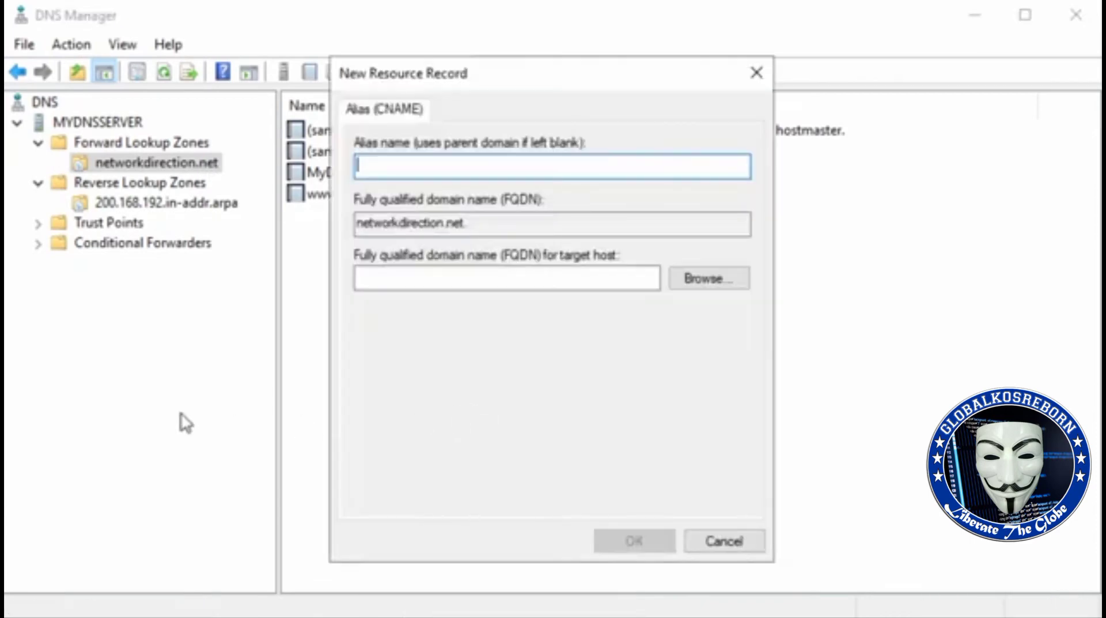
pyautogui.write('web')
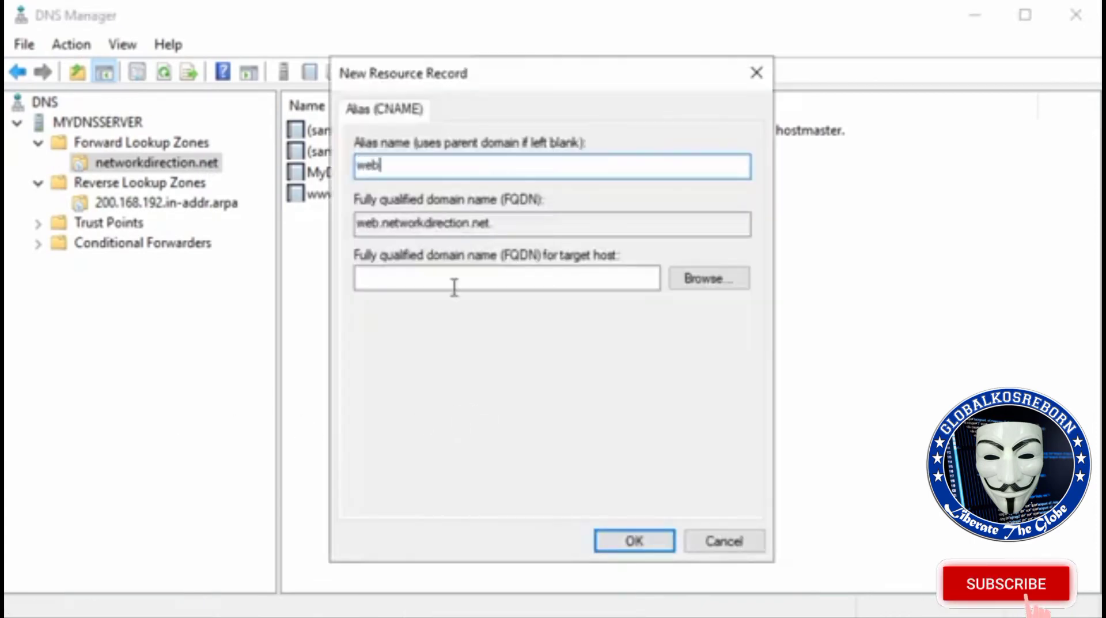
pyautogui.click(518, 277)
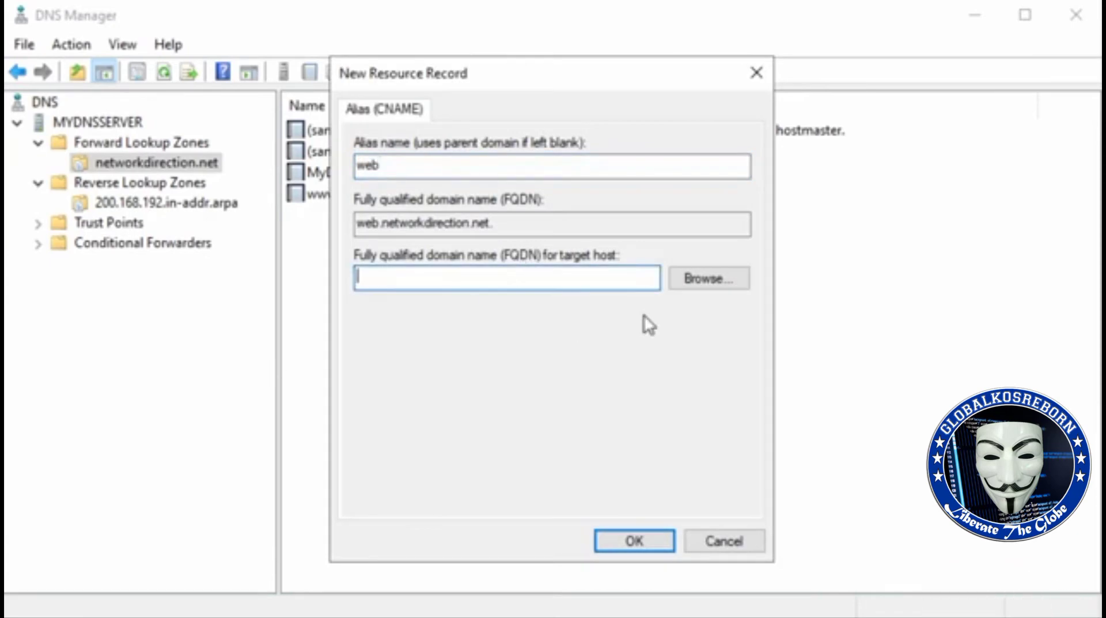
pyautogui.click(710, 279)
pyautogui.doubleClick(422, 253)
pyautogui.doubleClick(418, 256)
pyautogui.doubleClick(393, 271)
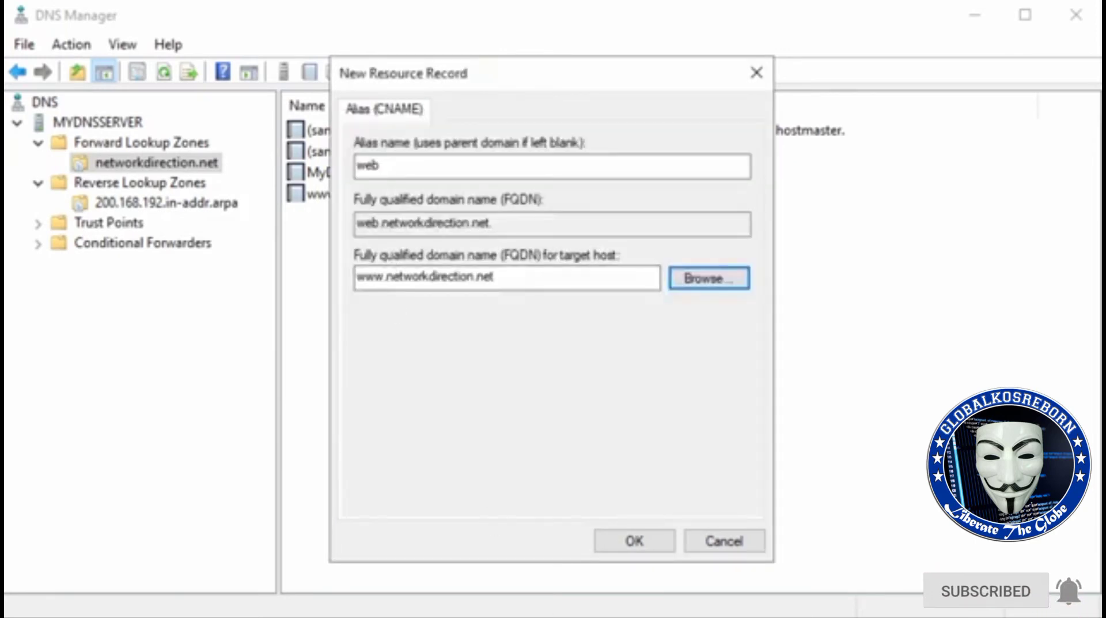
pyautogui.click(639, 541)
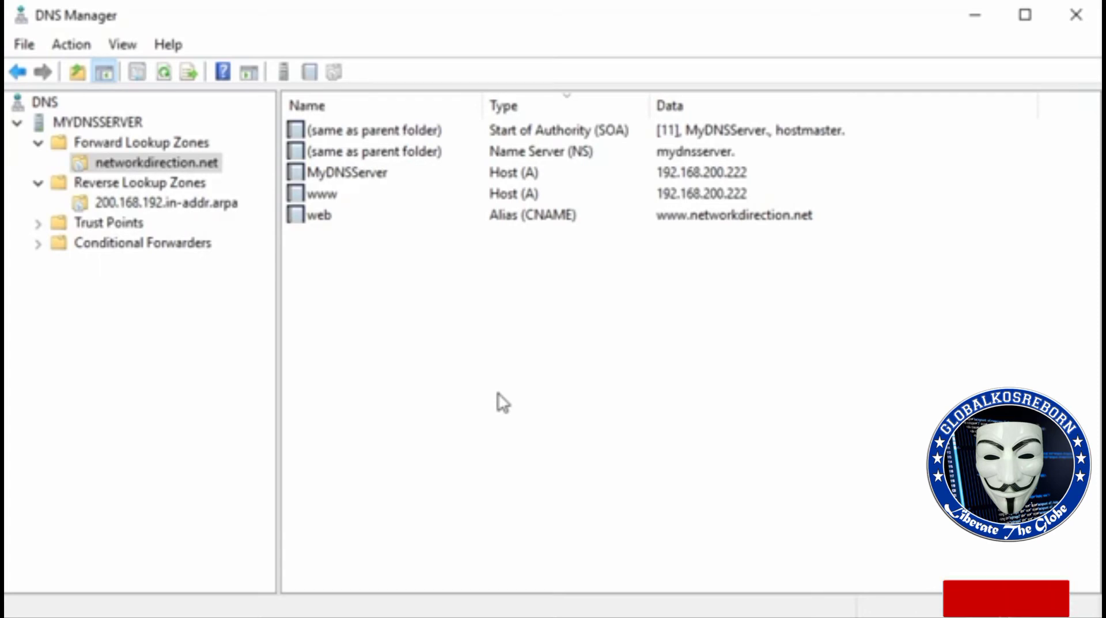
# - Create an MX record, priority 10, pointing to MyDNSServer.networkdirection.net
pyautogui.rightClick(498, 392)
pyautogui.click(606, 505)
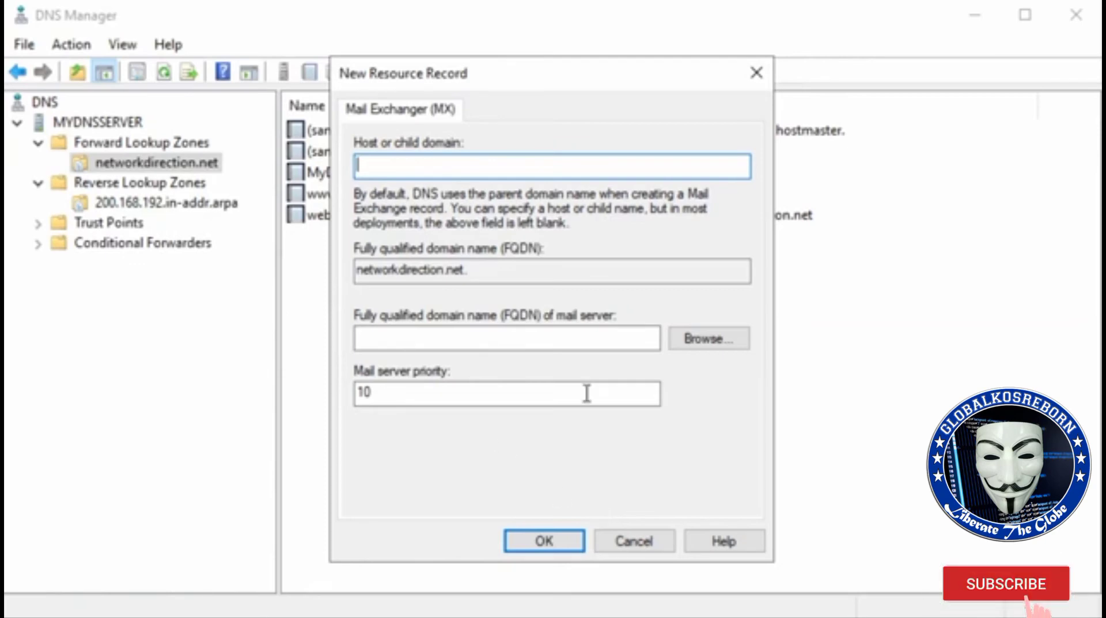
pyautogui.click(713, 342)
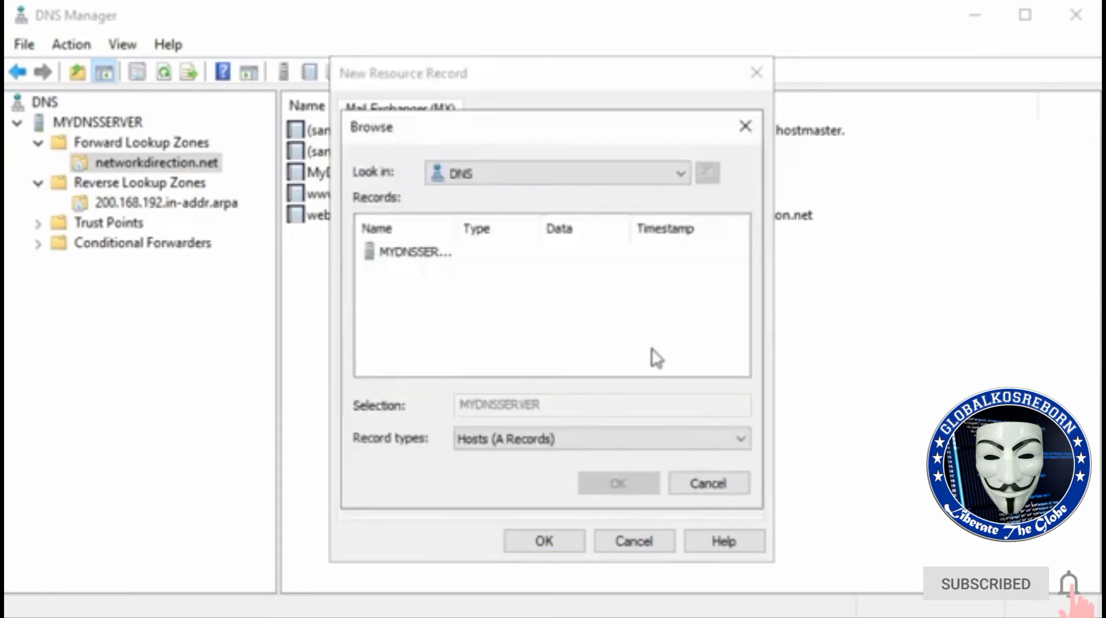
pyautogui.doubleClick(421, 259)
pyautogui.doubleClick(420, 259)
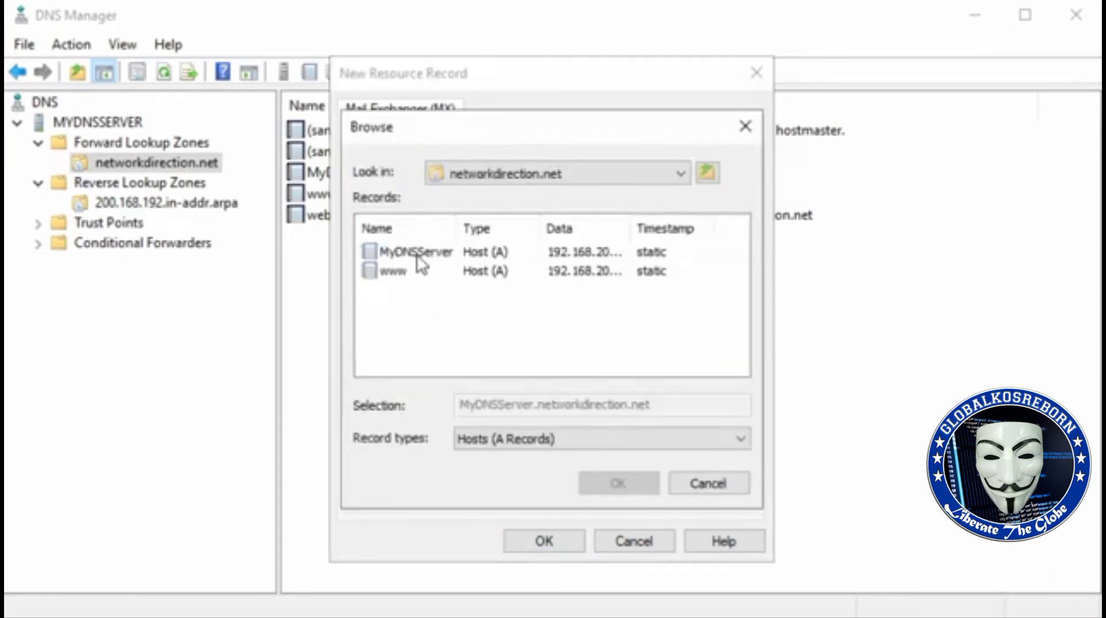
pyautogui.click(406, 258)
pyautogui.press('Return')
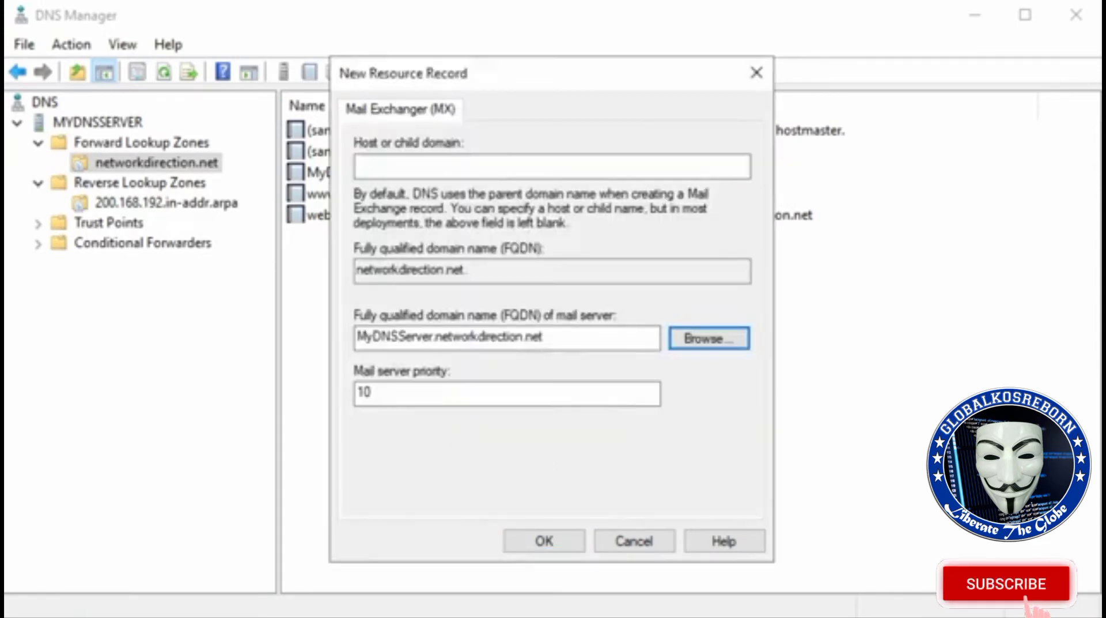
pyautogui.click(540, 539)
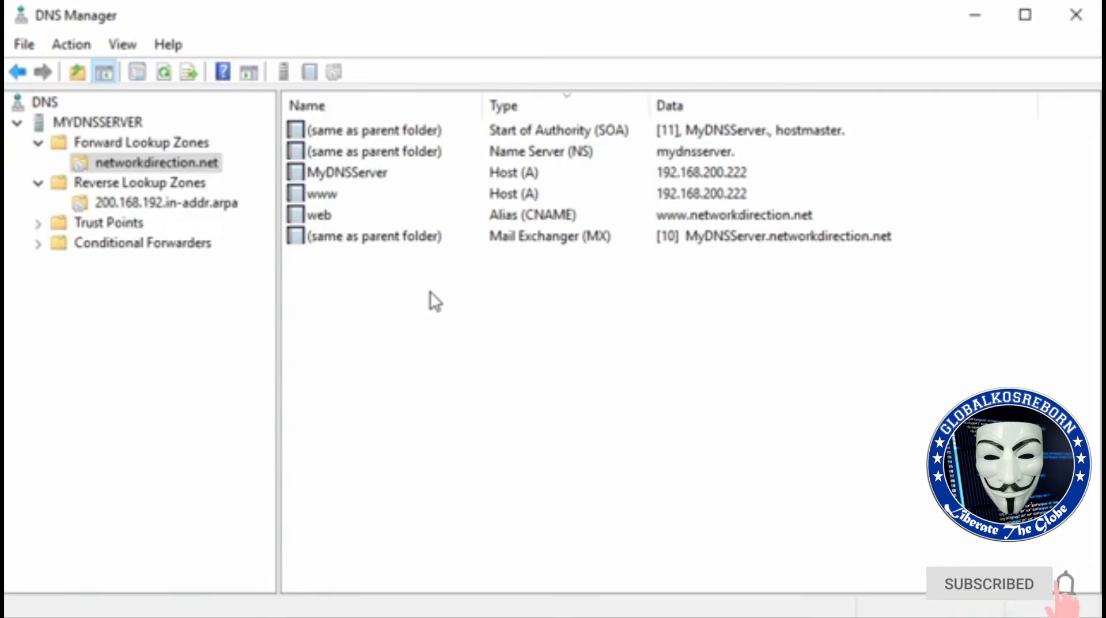
# - Switch to Advanced view and open the www host record to see its one-hour TTL
pyautogui.click(133, 50)
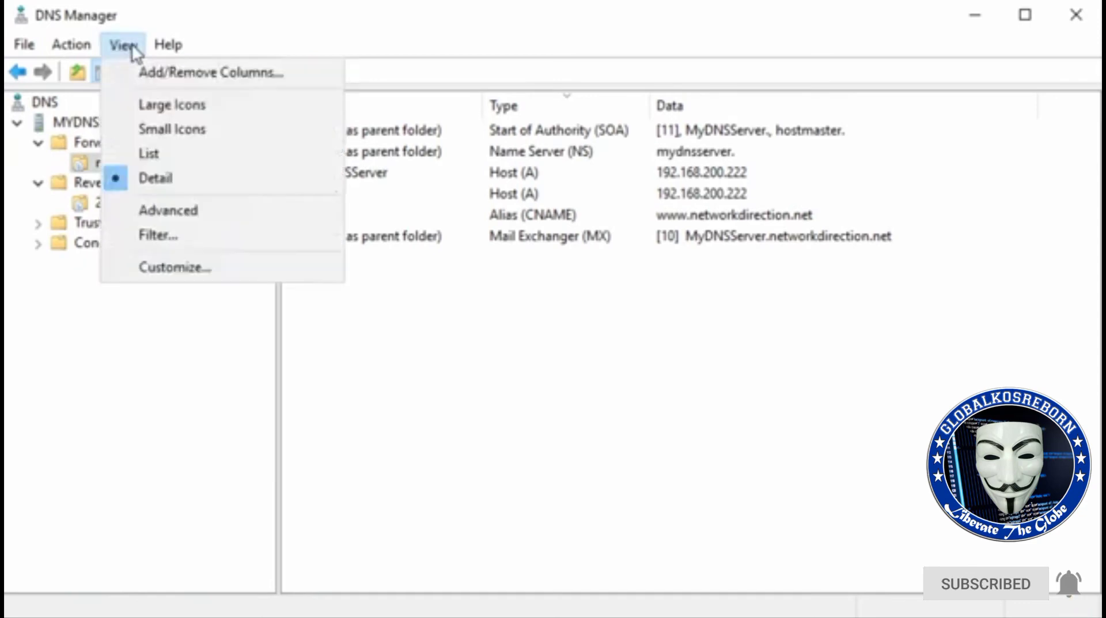
pyautogui.click(154, 219)
pyautogui.doubleClick(323, 194)
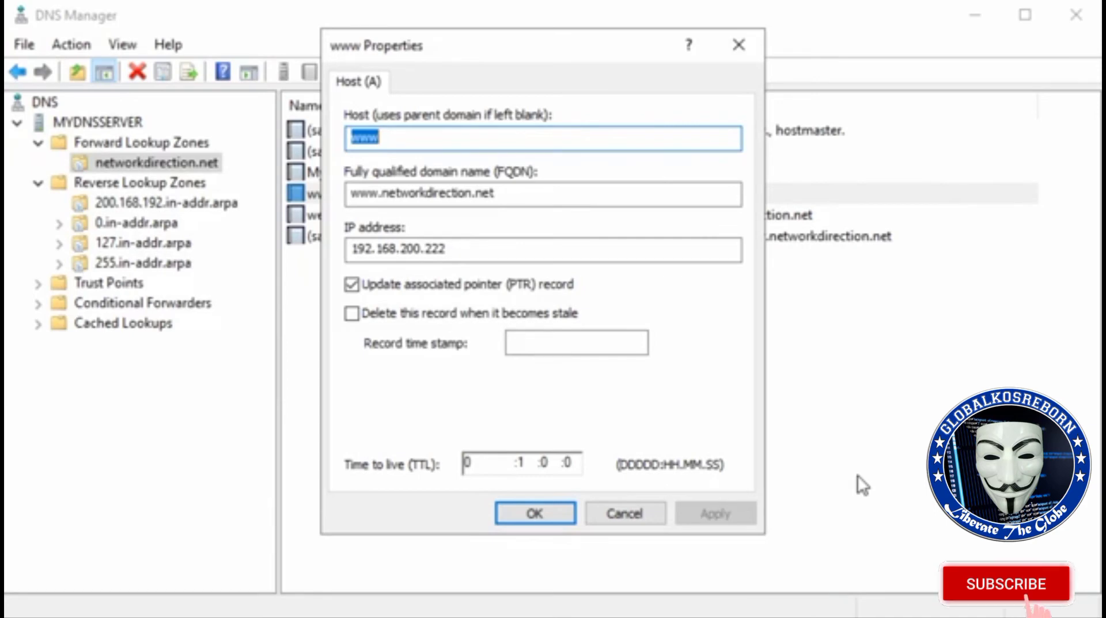
pyautogui.click(610, 523)
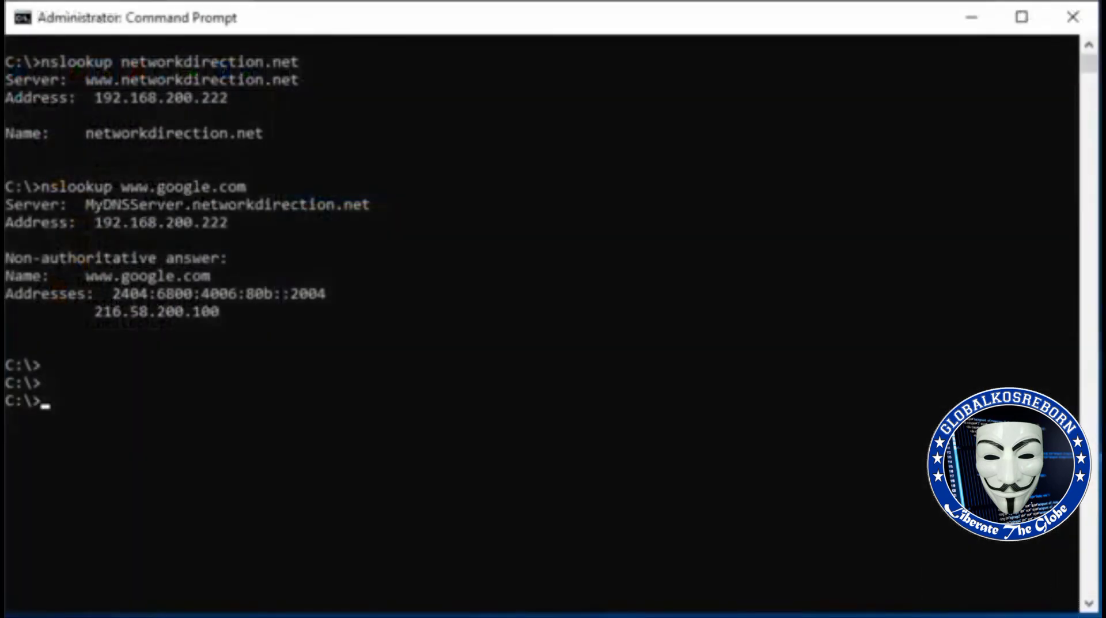
pyautogui.write('ping www.')
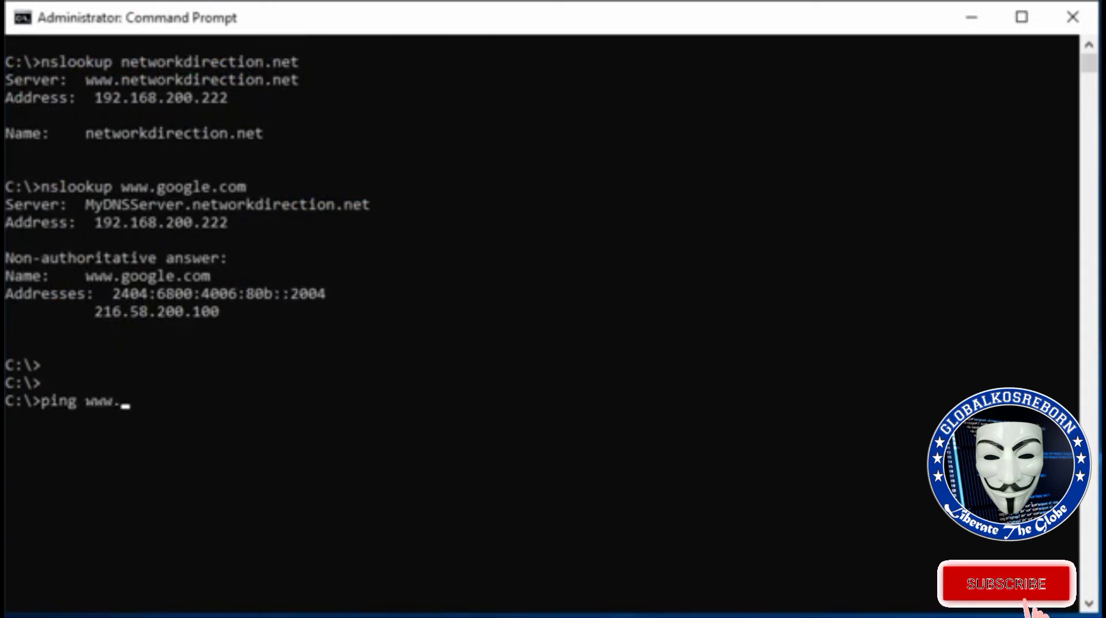
pyautogui.write('networkdirection.net')
pyautogui.press('Return')
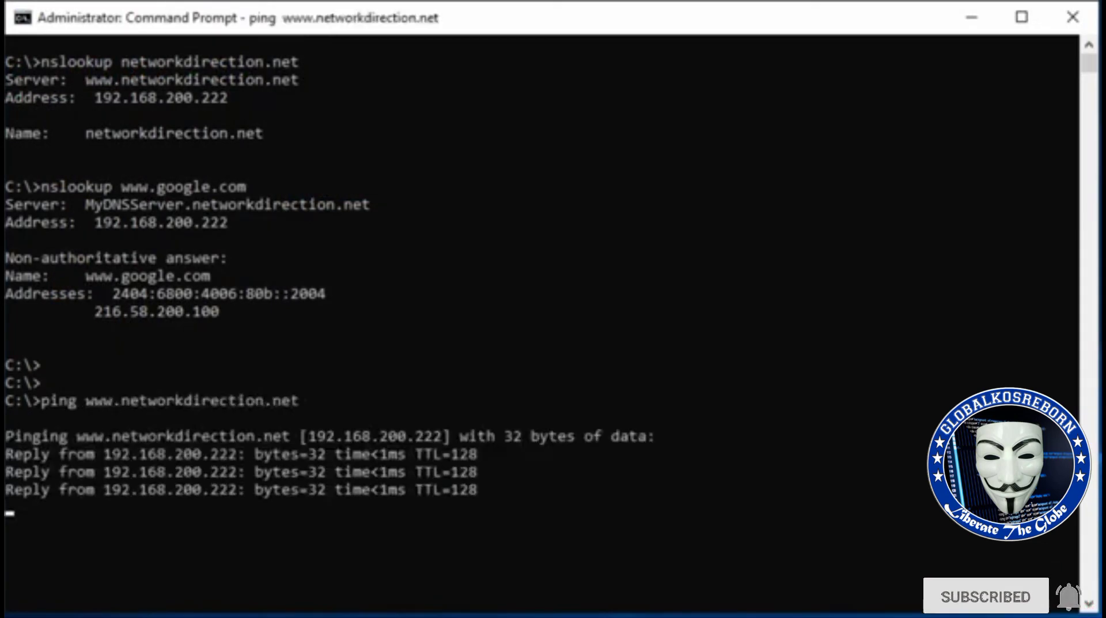
pyautogui.write('ipcon')
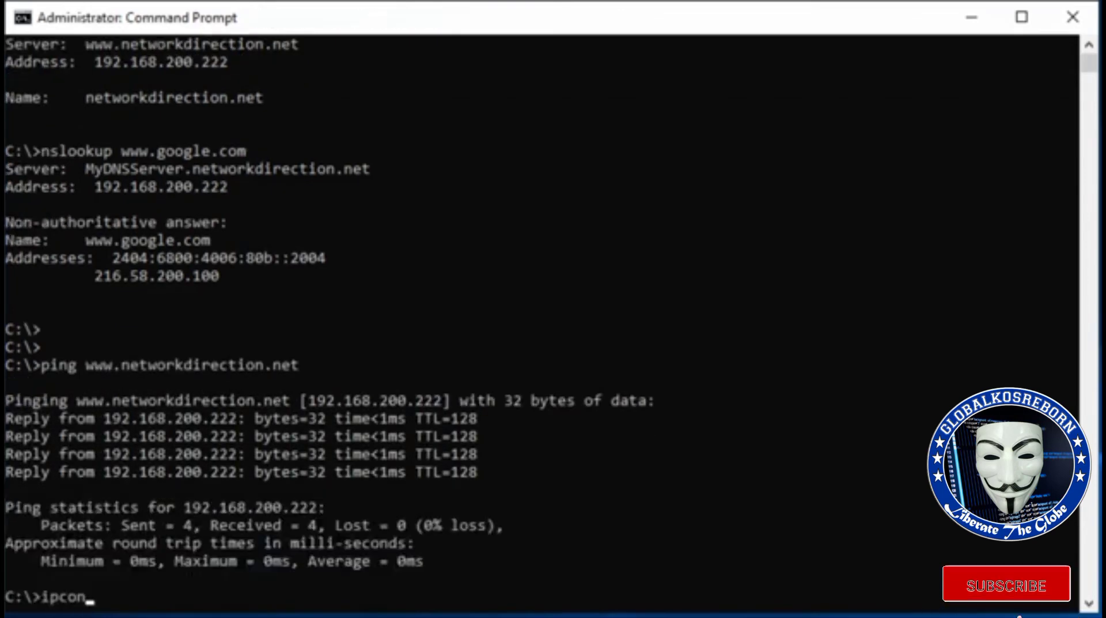
pyautogui.write('fig /displ')
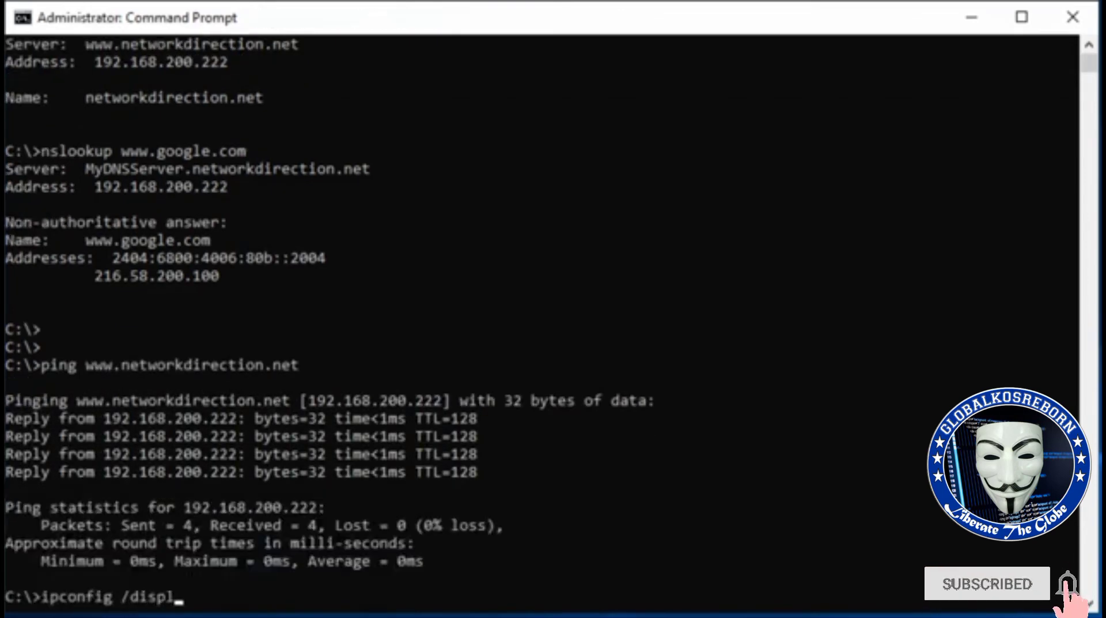
pyautogui.write('aydns')
pyautogui.press('Return')
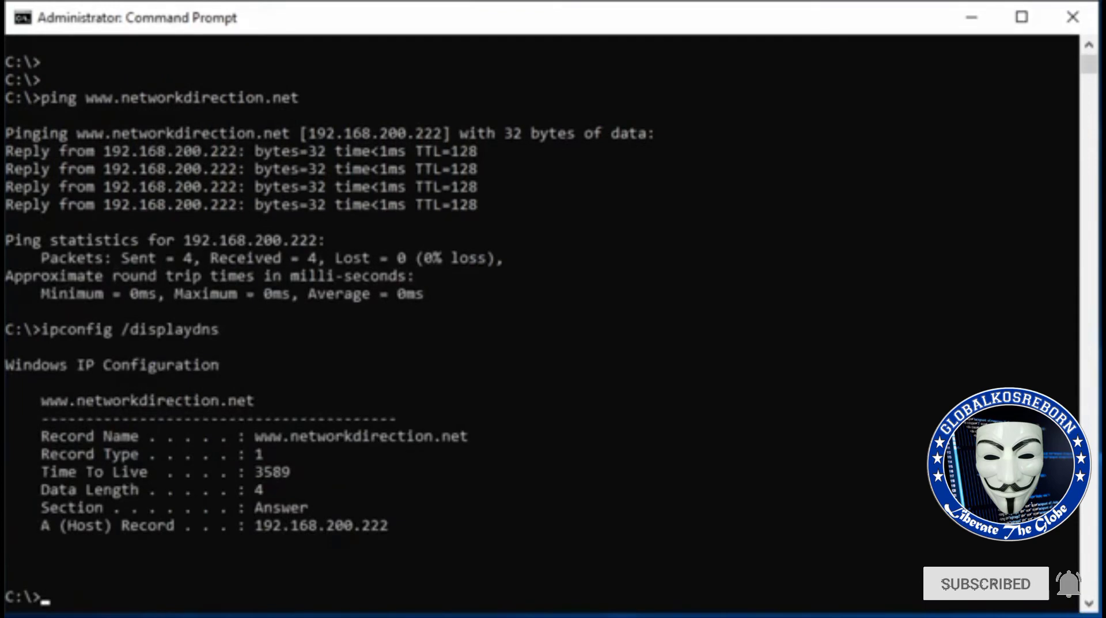
pyautogui.write('ping www.google.com')
pyautogui.press('Return')
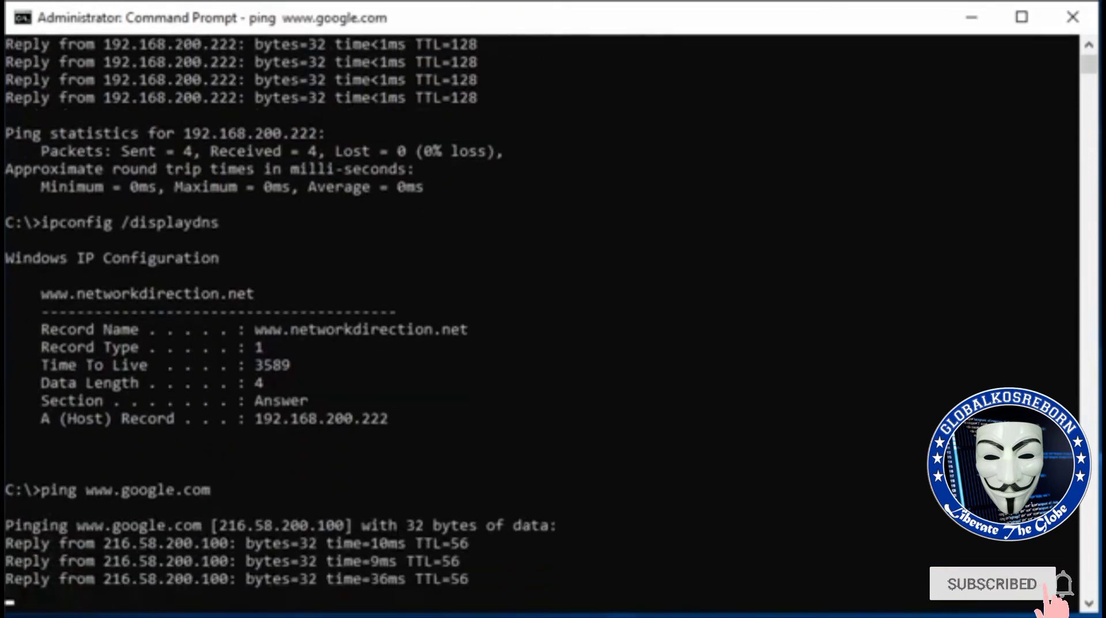
pyautogui.write('ipconfig /displaydns')
pyautogui.press('Return')
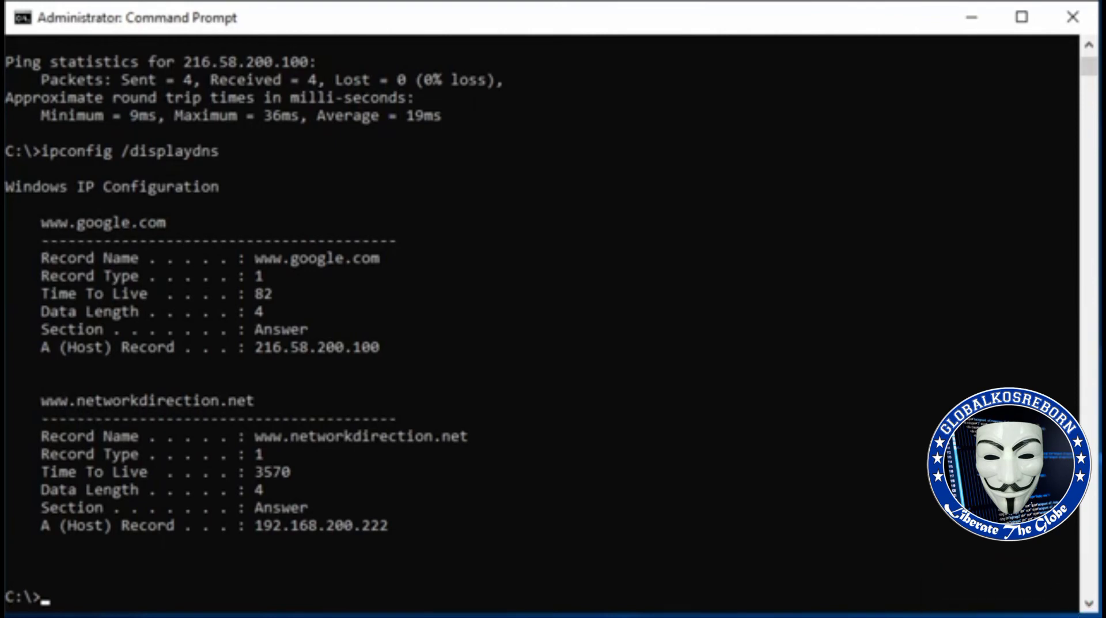
# - Flush the client DNS resolver cache with ipconfig /flushdns and confirm it is empty
pyautogui.write('ipconfig /flushdns')
pyautogui.press('Return')
pyautogui.press('Up')
pyautogui.press('Up')
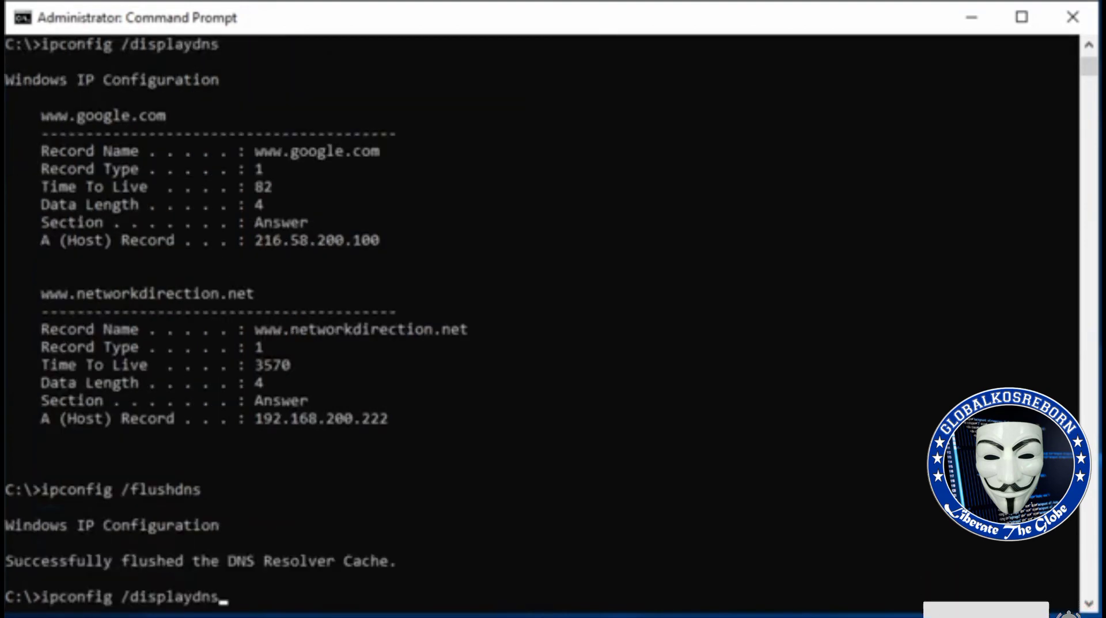
pyautogui.press('Return')
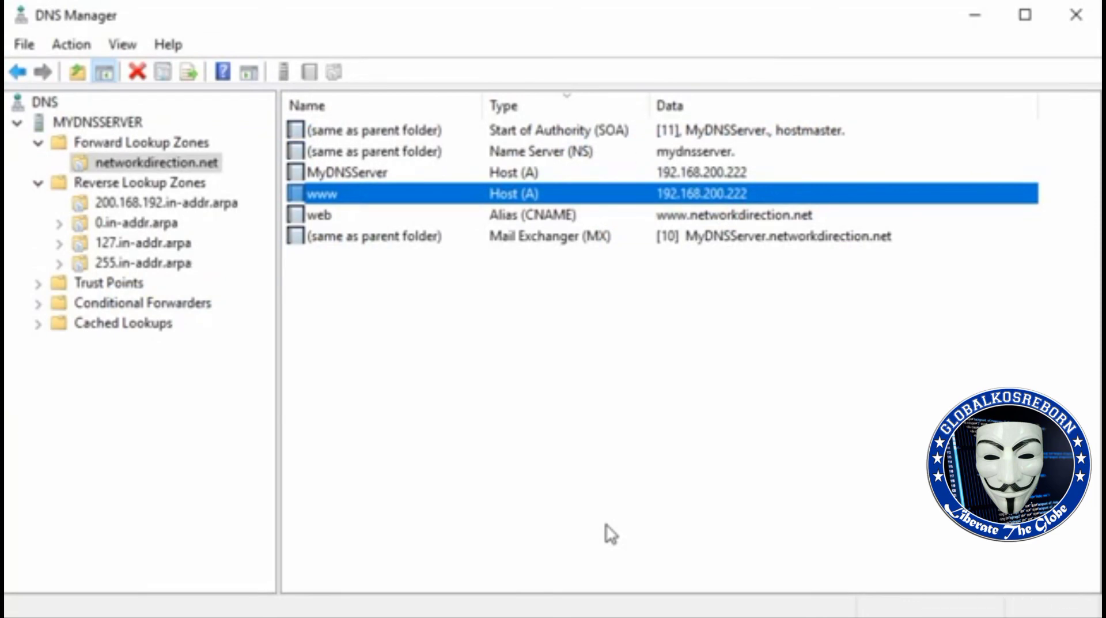
# - Add 1.1.1.1 to MYDNSSERVER's forwarders alongside 8.8.8.8
pyautogui.rightClick(111, 124)
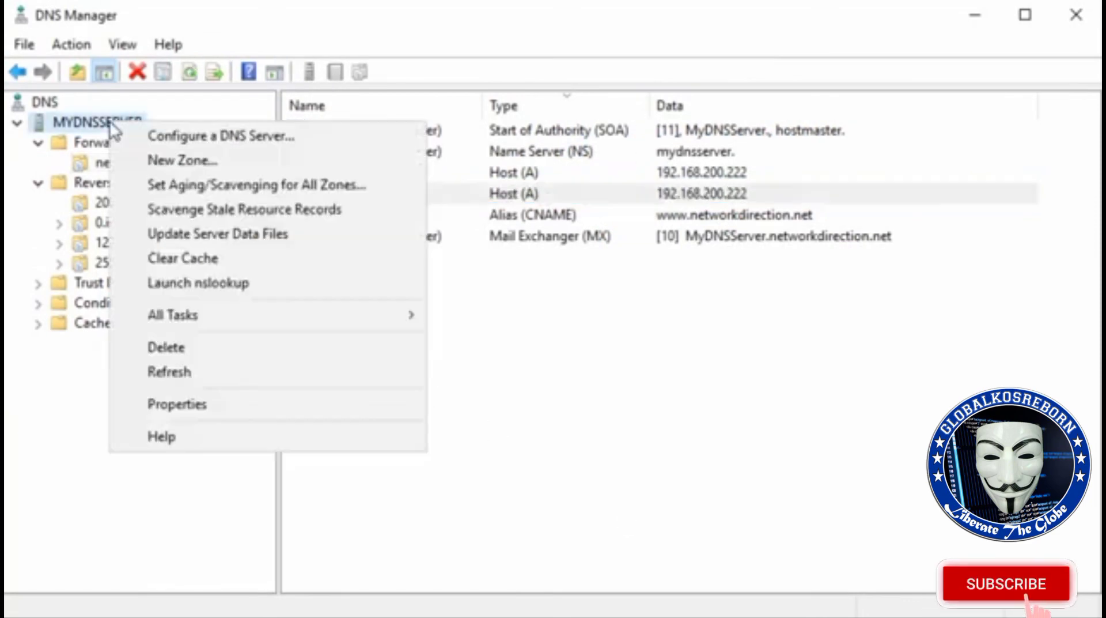
pyautogui.click(219, 405)
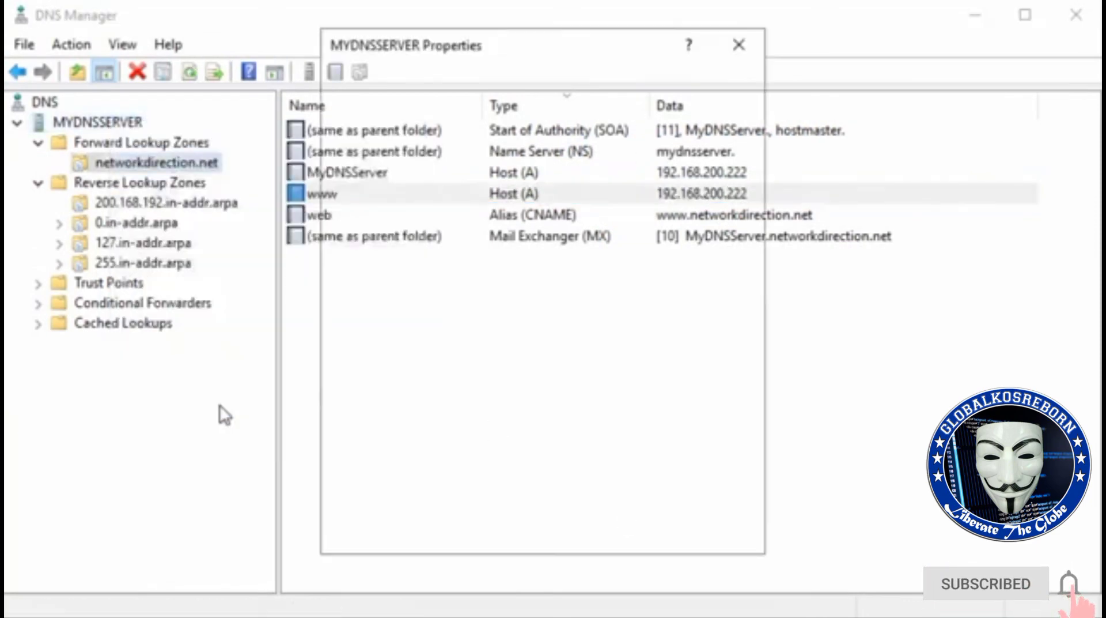
pyautogui.click(486, 105)
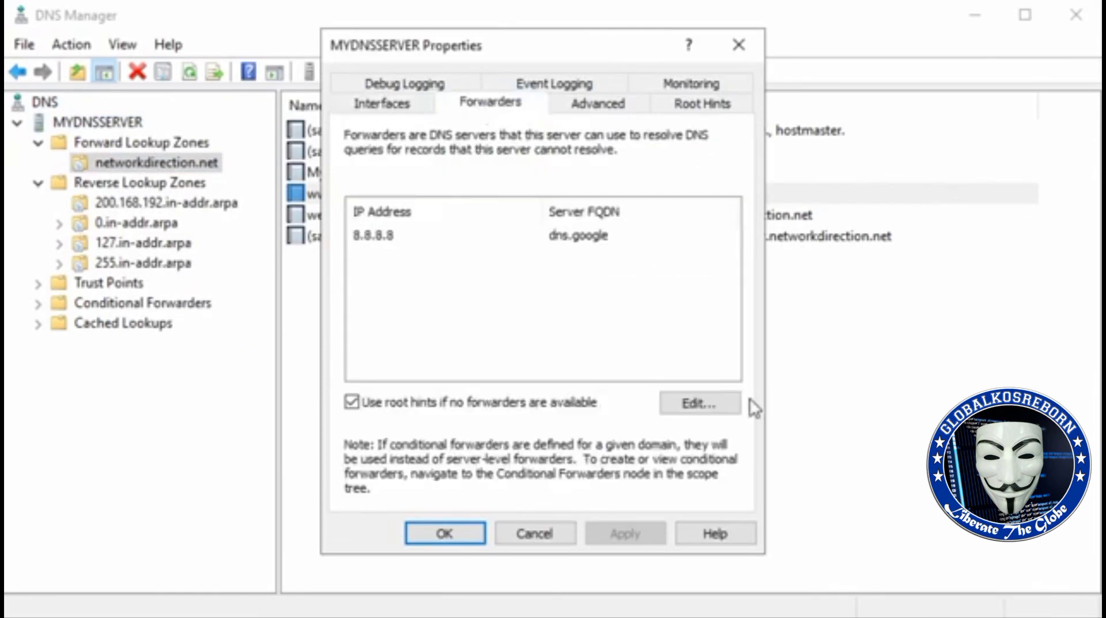
pyautogui.click(693, 406)
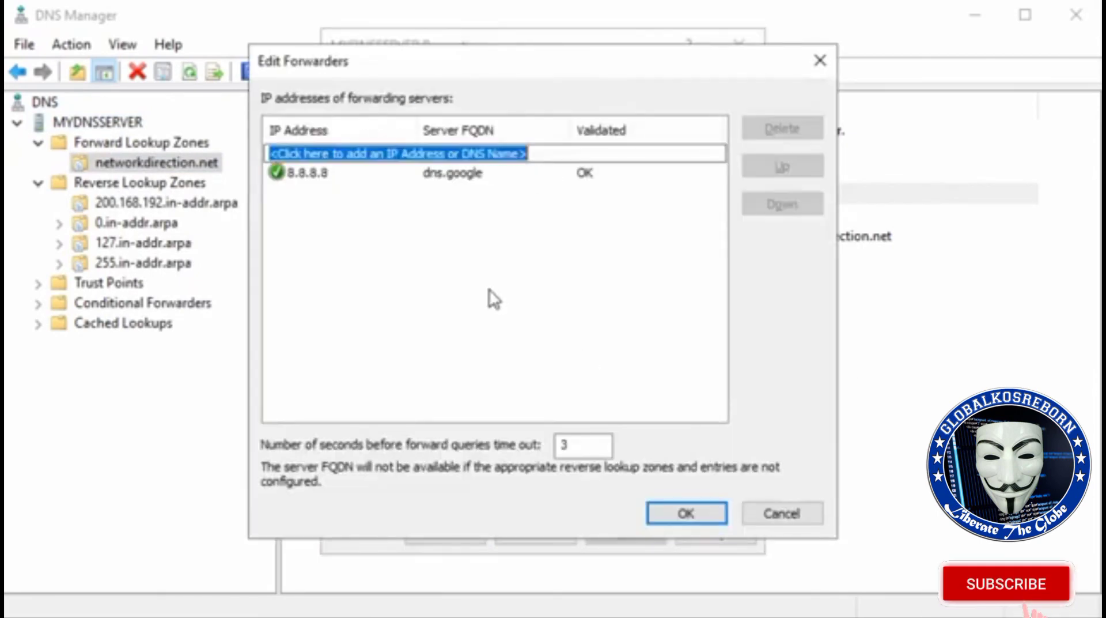
pyautogui.write('1.1.1.1')
pyautogui.press('Return')
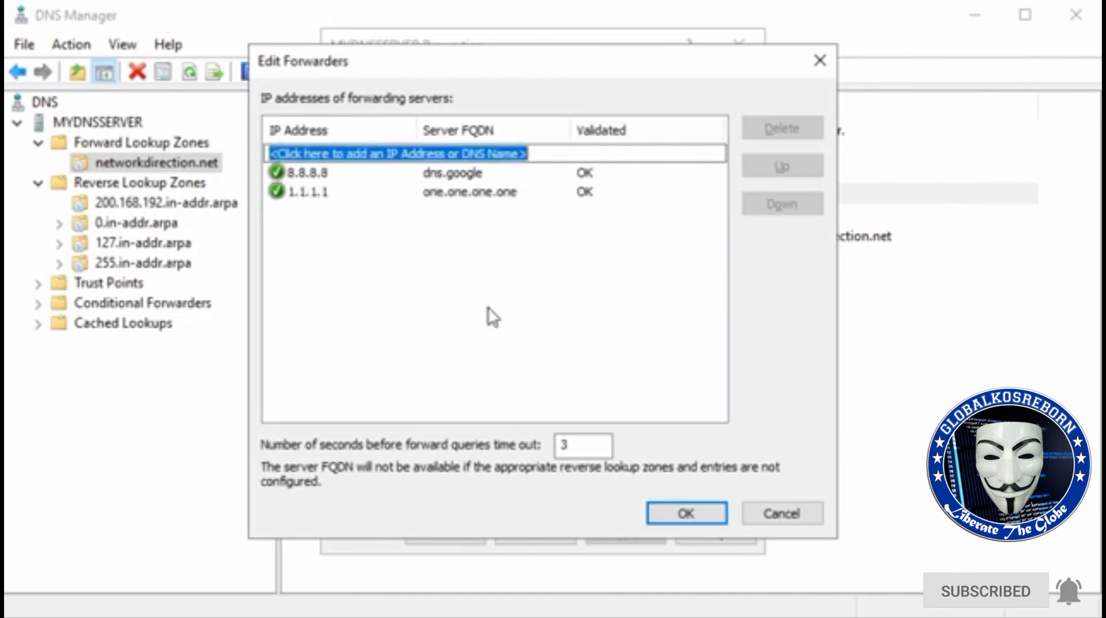
pyautogui.click(698, 518)
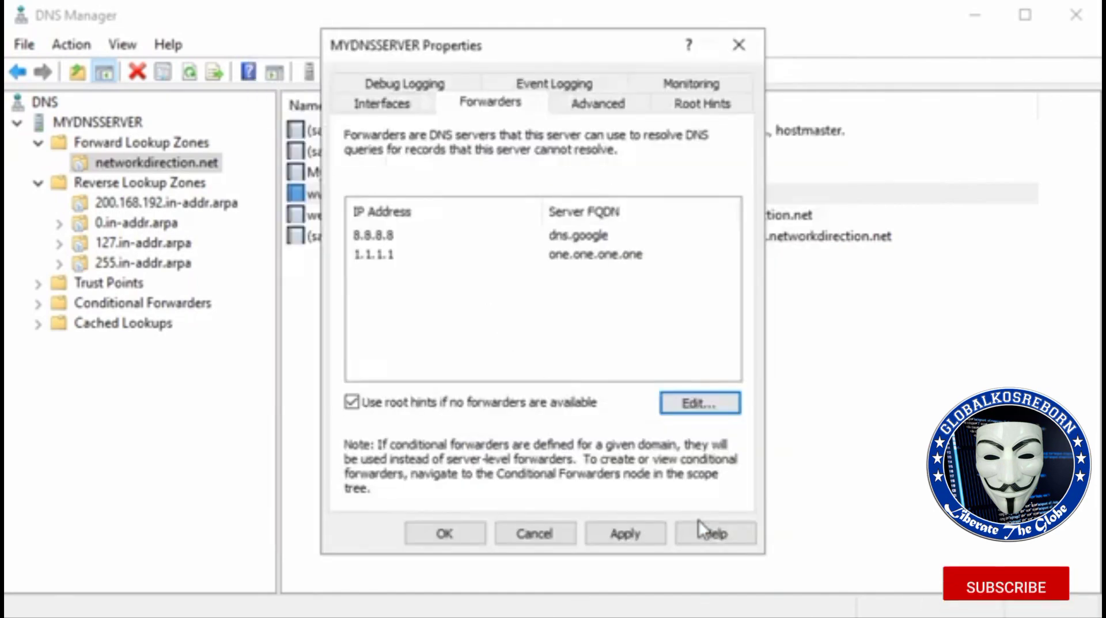